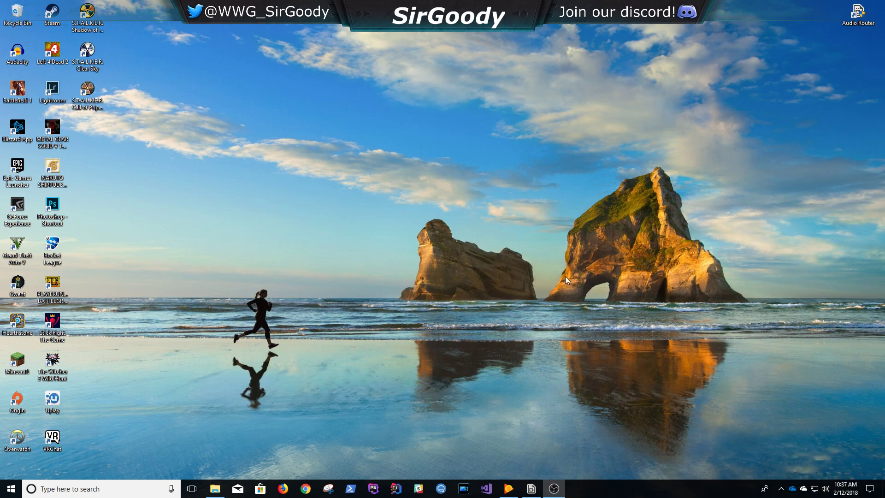
# - Launch Audacity 2.1.2 from its desktop shortcut
pyautogui.doubleClick(18, 53)
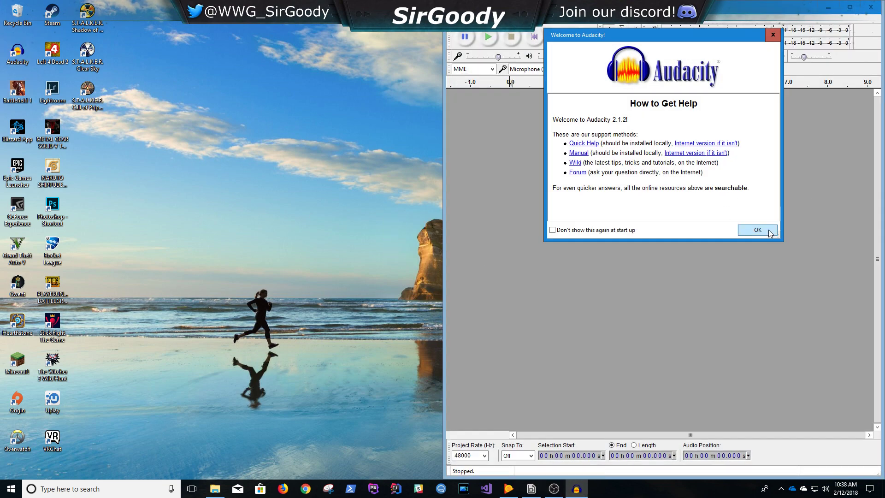
# - Dismiss the Audacity welcome dialog and maximize the project window
pyautogui.click(768, 228)
pyautogui.moveTo(695, 26); pyautogui.dragTo(645, 1)
pyautogui.click(7, 15)
pyautogui.click(7, 15)
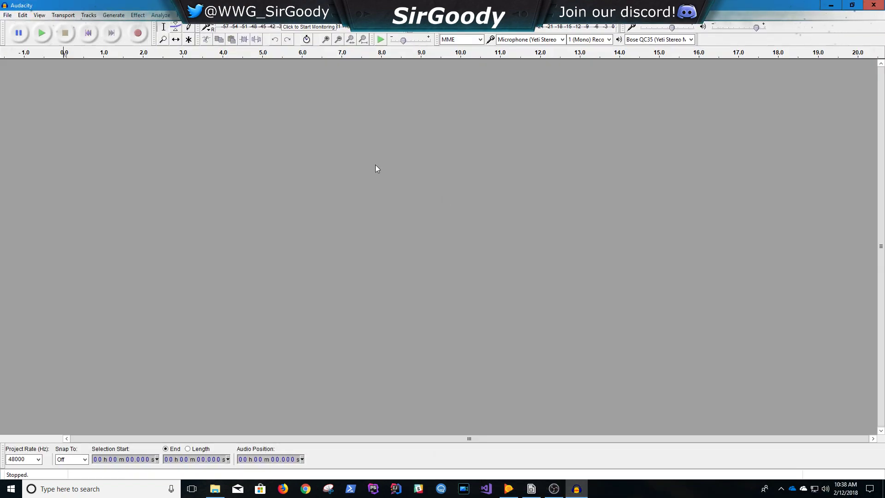
# - In Preferences > Libraries, request download help for the LAME MP3 Library
pyautogui.click(39, 15)
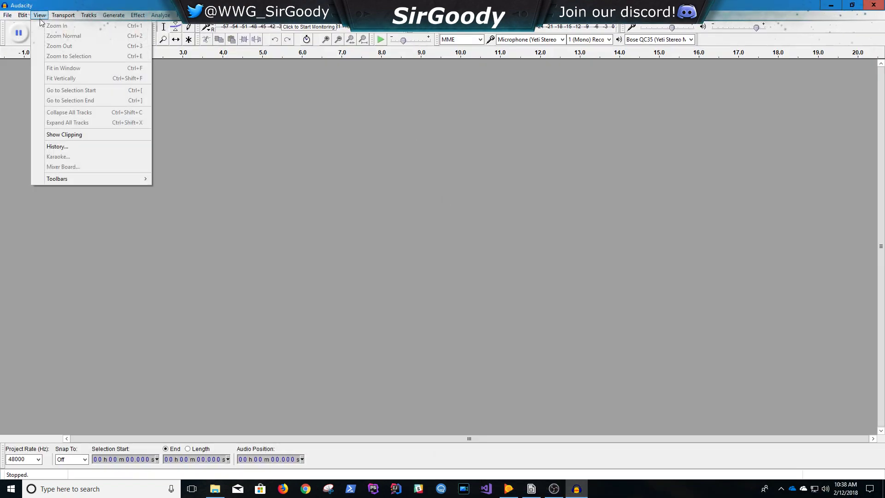
pyautogui.moveTo(28, 17)
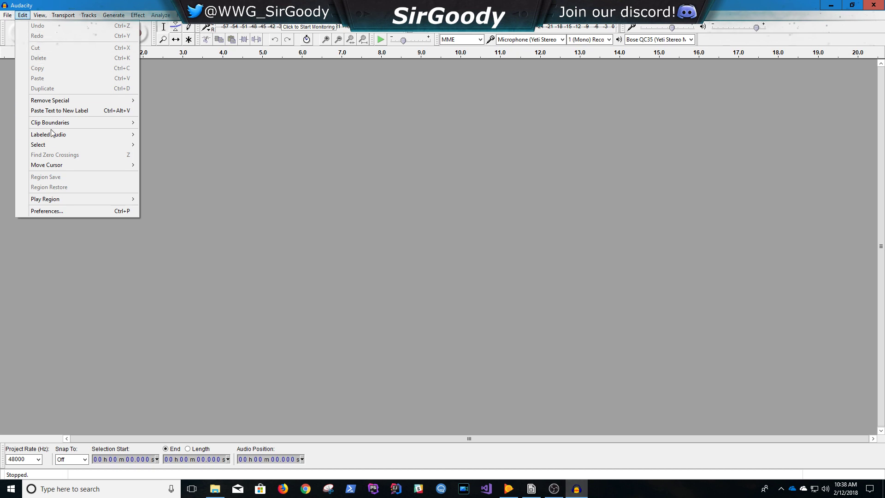
pyautogui.moveTo(51, 144)
pyautogui.click(55, 211)
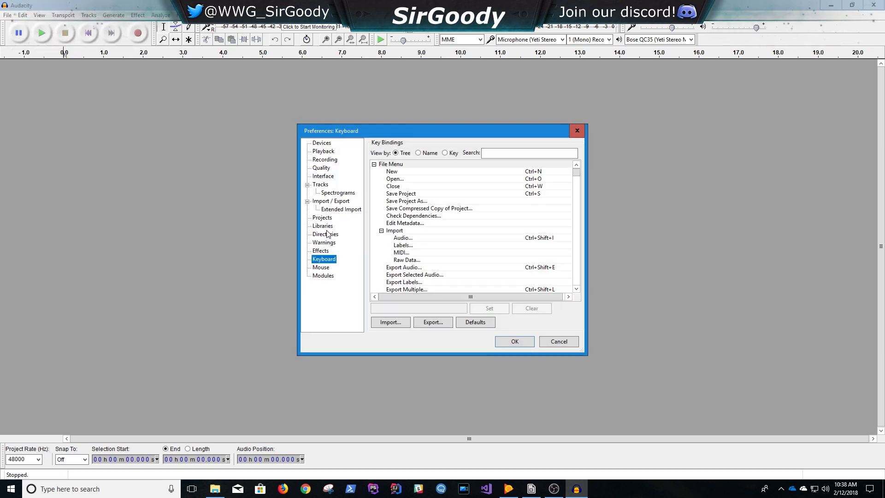
pyautogui.click(325, 228)
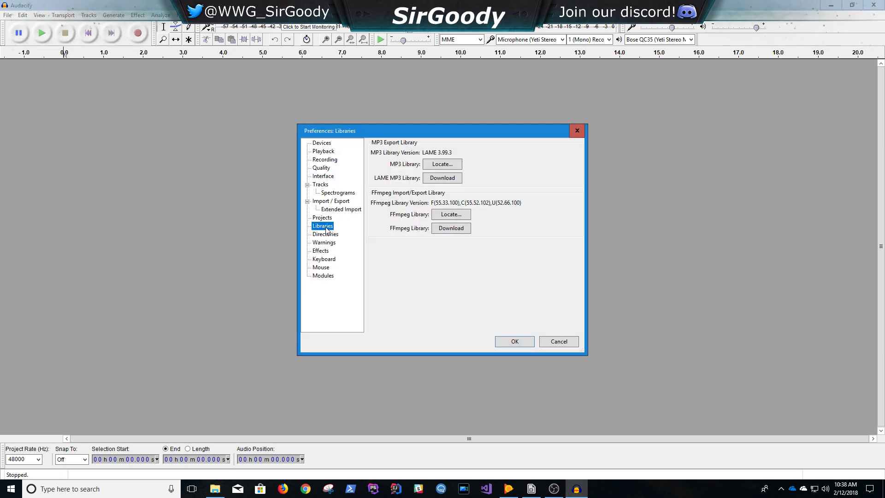
pyautogui.click(455, 181)
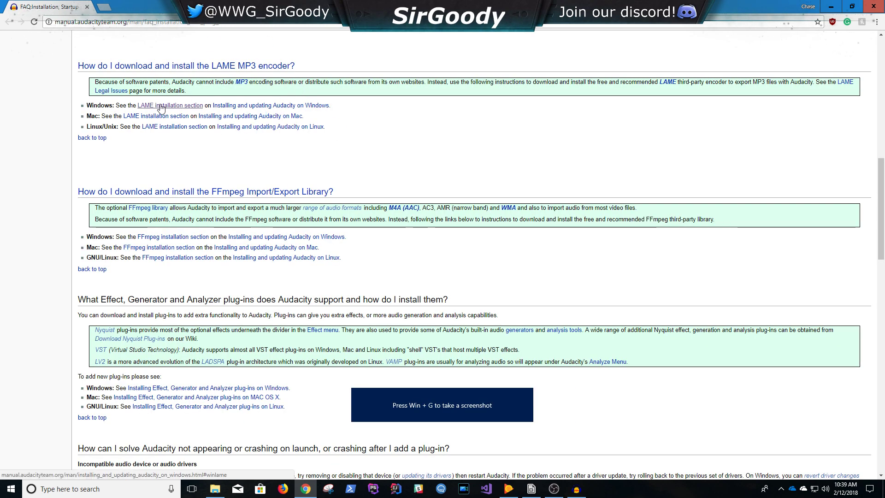
# - Follow the Windows LAME installation links to the lame.buanzo.org download page, then close Chrome
pyautogui.click(187, 106)
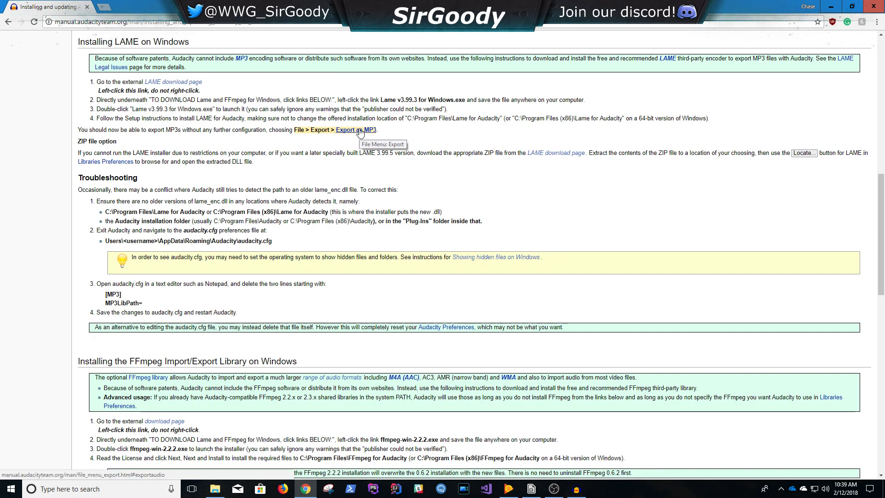
pyautogui.click(183, 82)
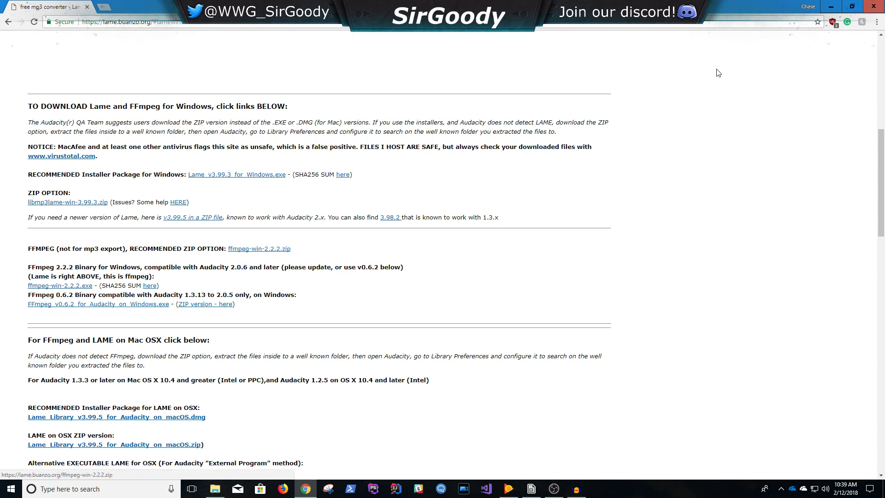
pyautogui.click(867, 9)
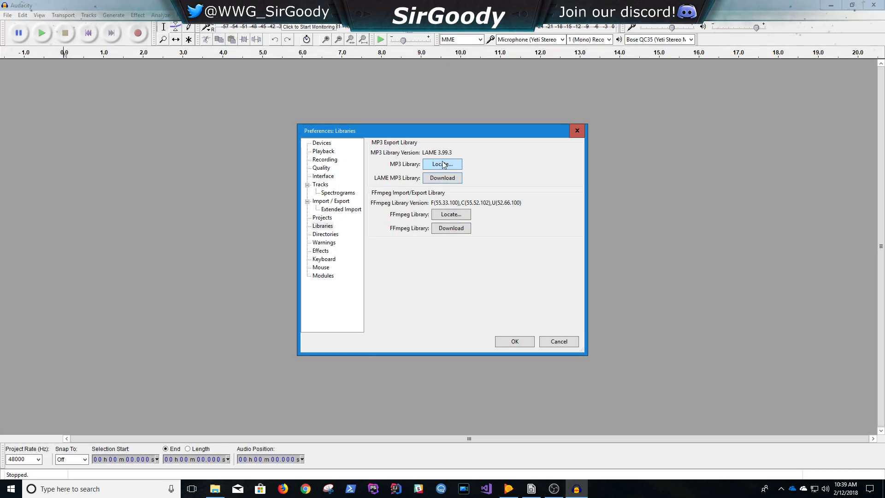
# - Dismiss the LAME file locator and close the Preferences window
pyautogui.click(443, 164)
pyautogui.click(542, 197)
pyautogui.click(576, 131)
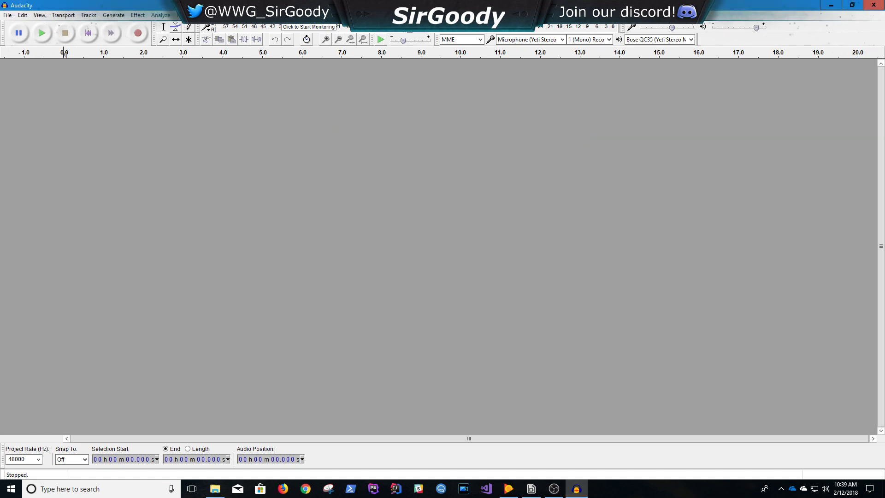
pyautogui.hotkey('alt', 'Tab')
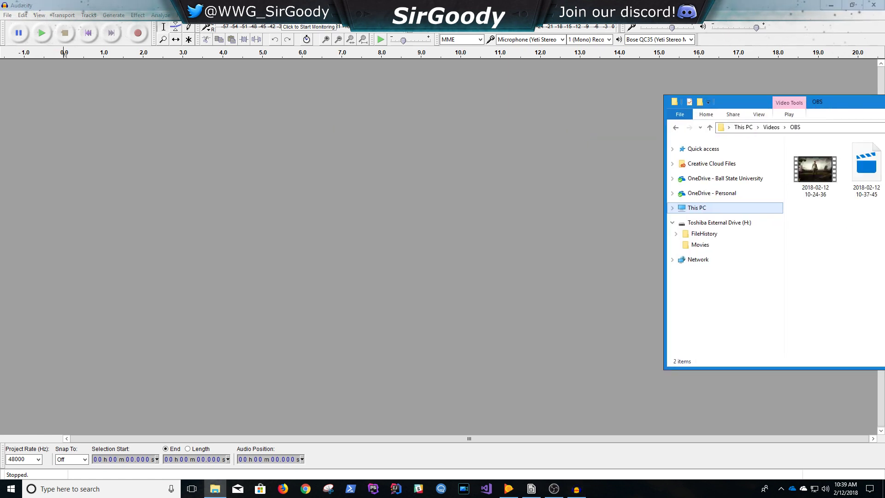
pyautogui.click(832, 186)
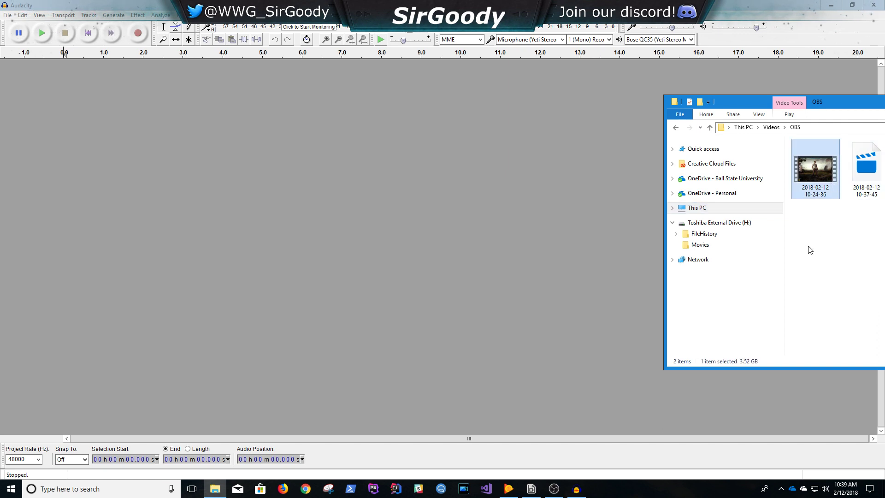
pyautogui.moveTo(828, 172); pyautogui.dragTo(411, 171)
pyautogui.click(103, 76)
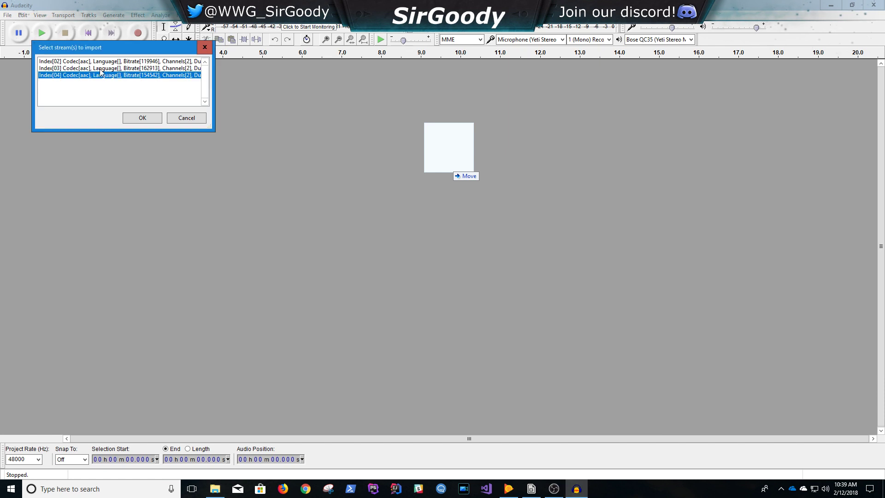
pyautogui.moveTo(99, 69); pyautogui.dragTo(93, 62)
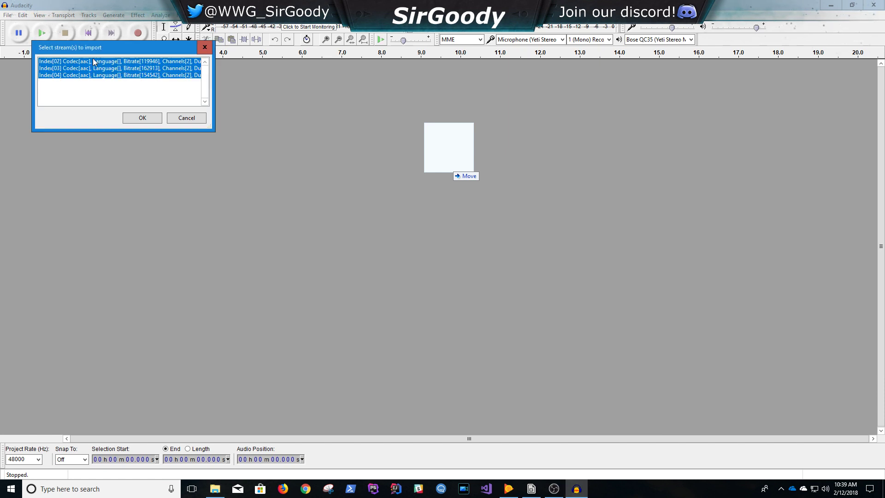
pyautogui.click(143, 119)
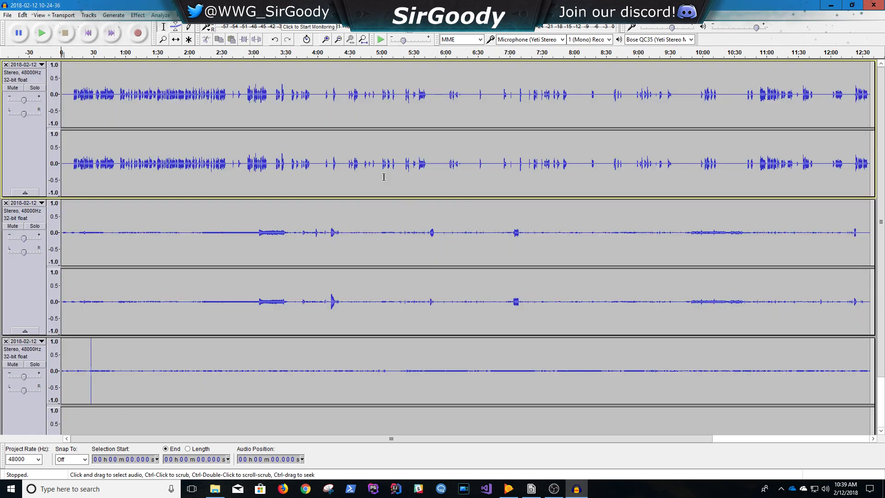
# - Play the three imported tracks zoomed out, skipping to about 1:34, 6:00 and 7:00, then stop
pyautogui.click(89, 371)
pyautogui.click(42, 33)
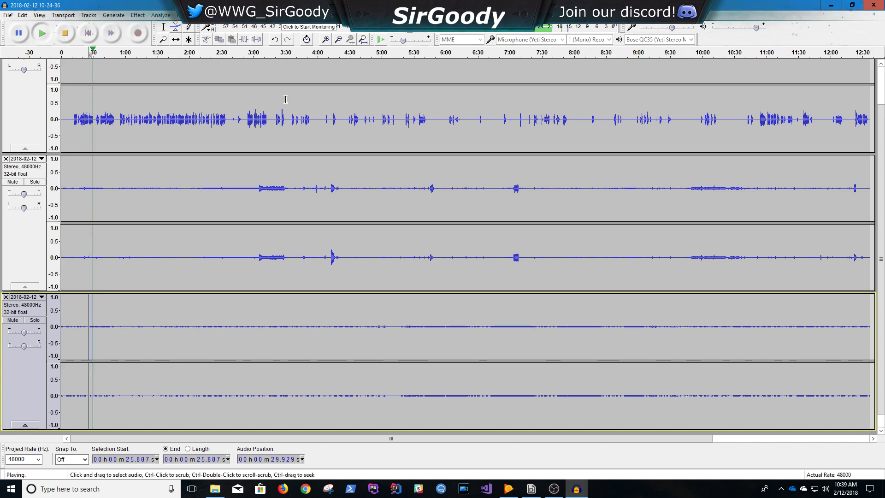
pyautogui.hotkey('ctrl', '3')
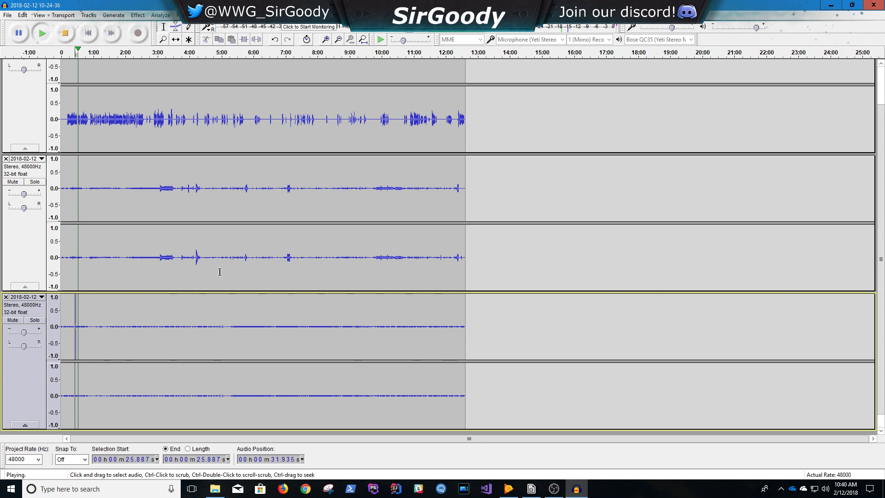
pyautogui.click(112, 53)
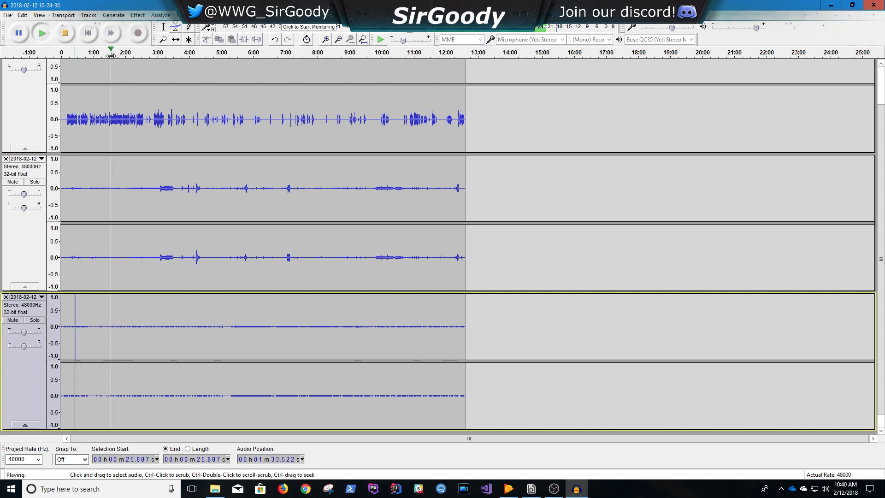
pyautogui.click(249, 52)
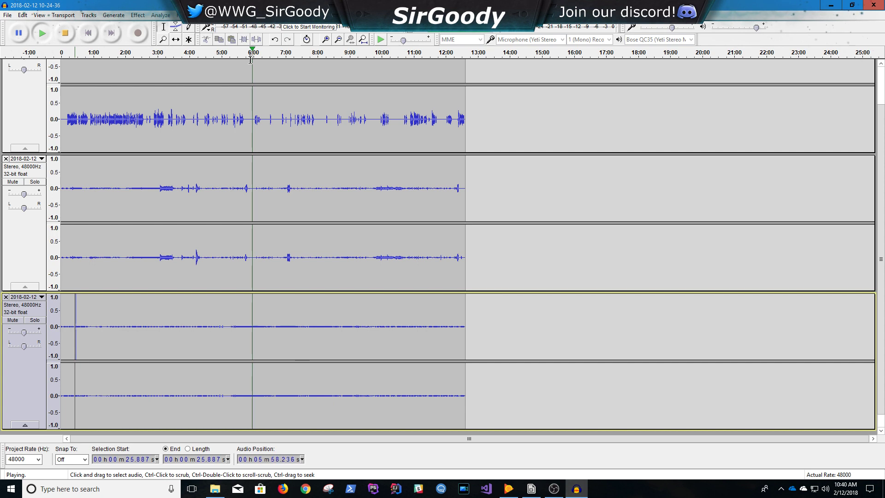
pyautogui.click(287, 54)
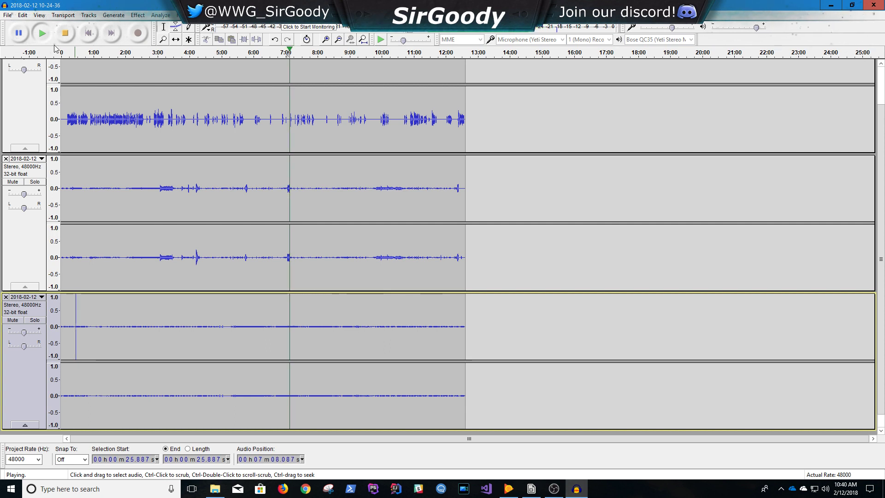
pyautogui.click(65, 33)
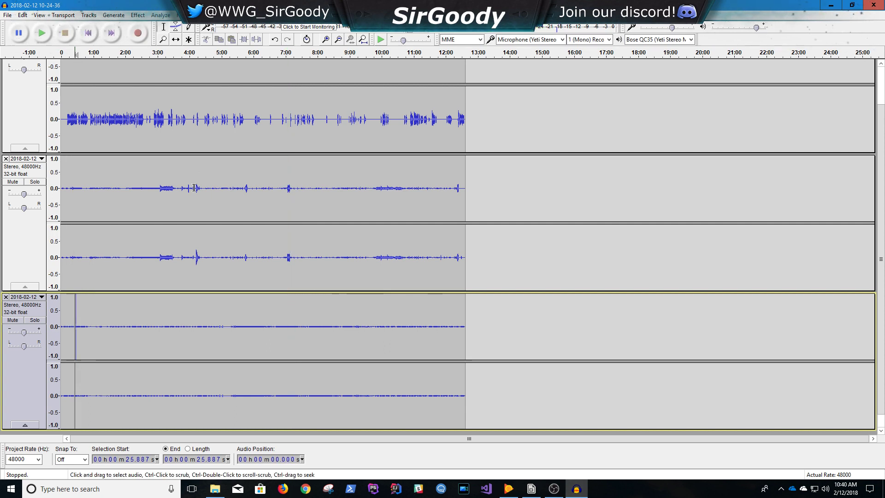
# - Extend the bottom-track selection so it ends at 31.064 seconds
pyautogui.scroll(2, 194, 187)
pyautogui.scroll(-3, 194, 188)
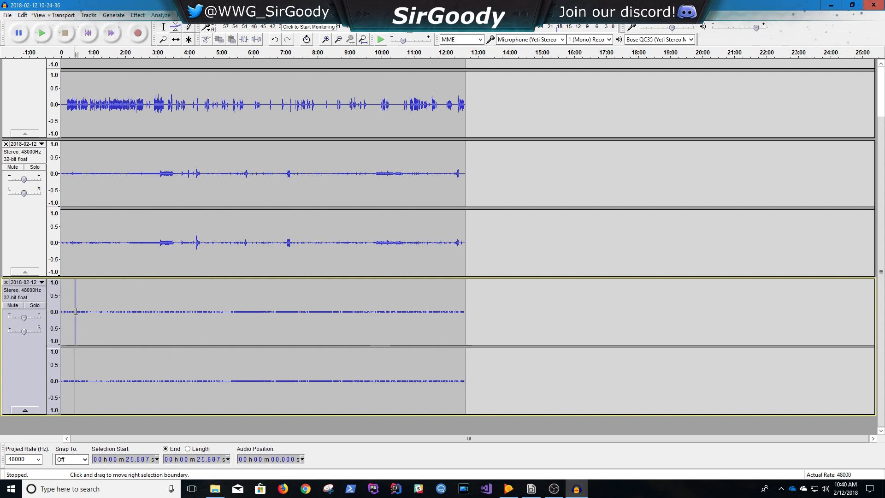
pyautogui.scroll(1, 82, 312)
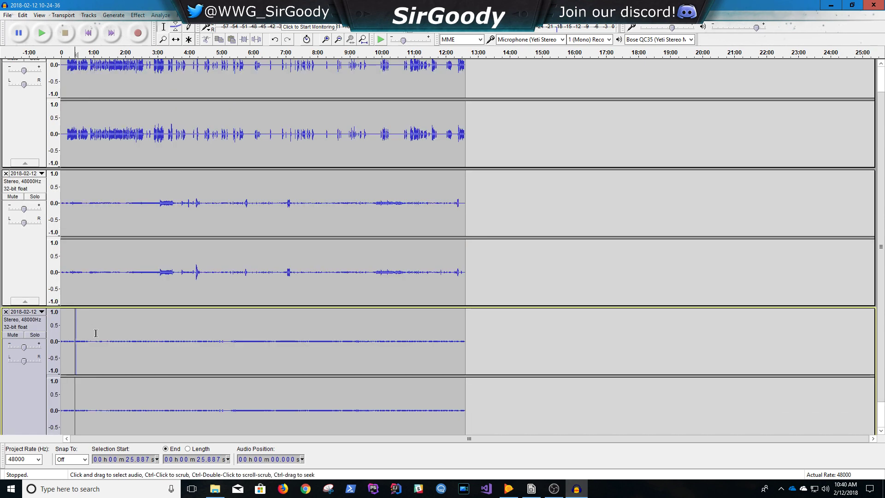
pyautogui.scroll(1, 96, 333)
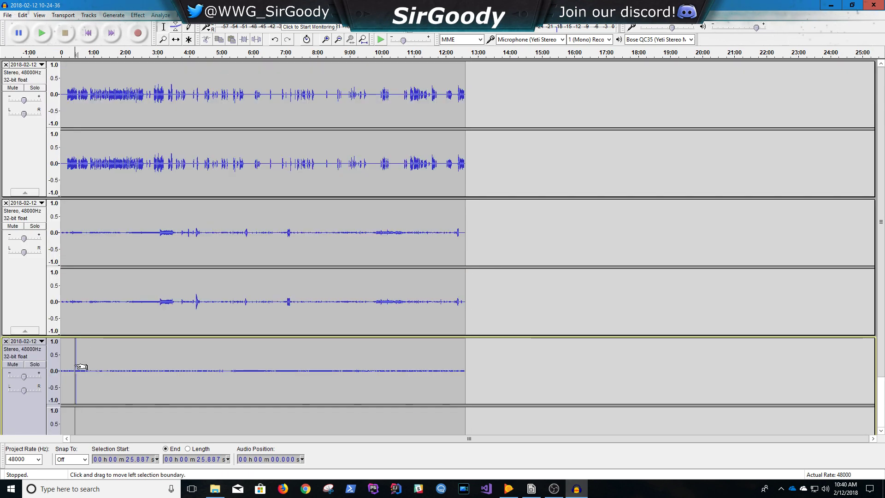
pyautogui.moveTo(77, 366)
pyautogui.mouseDown()
pyautogui.moveTo(90, 367)
pyautogui.moveTo(78, 367)
pyautogui.mouseUp()
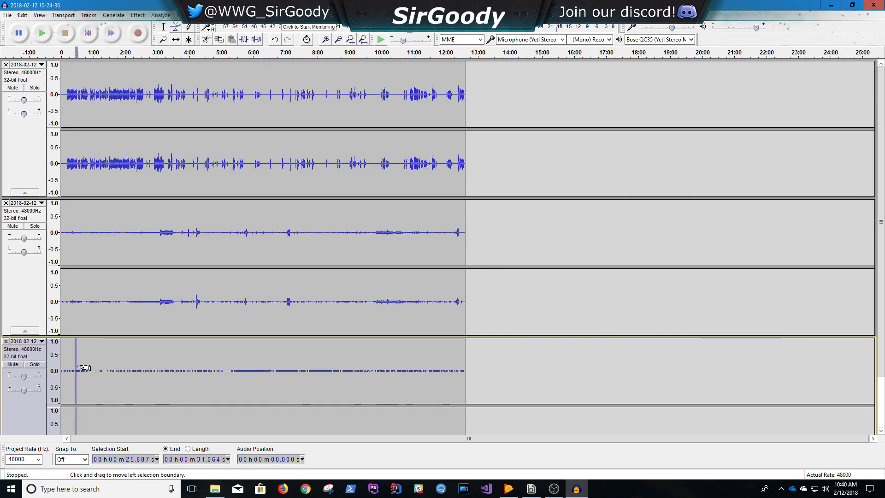
pyautogui.scroll(-2, 83, 368)
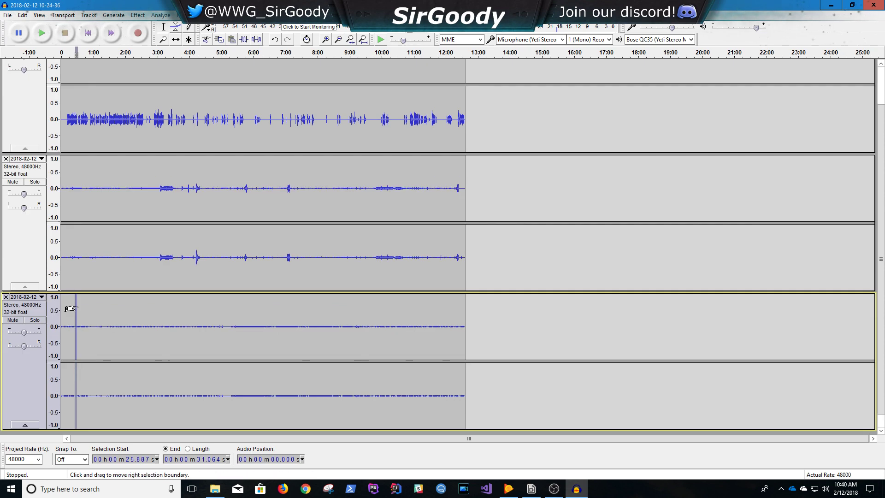
# - Lower the selected bottom-track stretch by 50 dB with Amplify
pyautogui.click(138, 15)
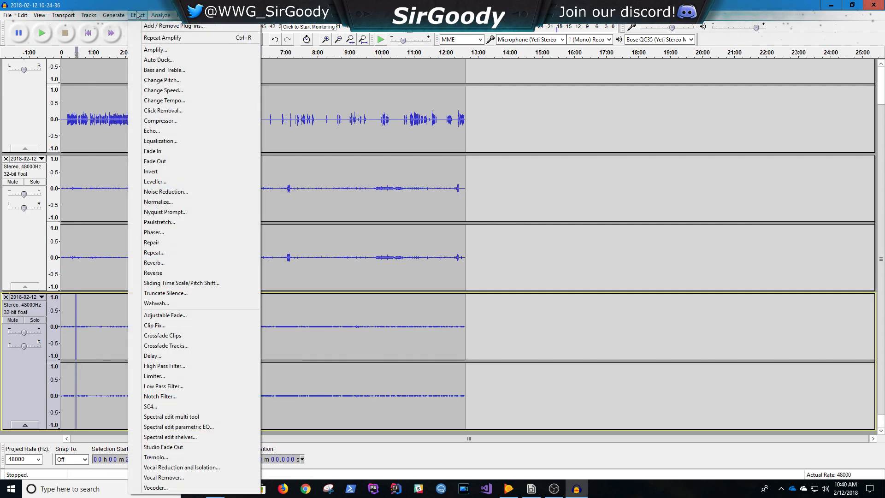
pyautogui.click(152, 43)
pyautogui.moveTo(442, 227); pyautogui.dragTo(308, 231)
pyautogui.click(470, 275)
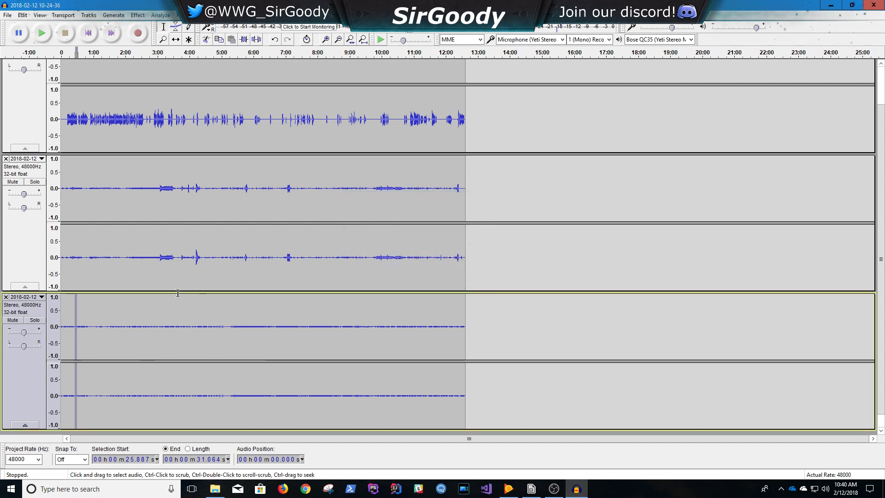
# - Play from about 0:17 to check the quieted stretch, then stop playback
pyautogui.click(154, 298)
pyautogui.click(70, 310)
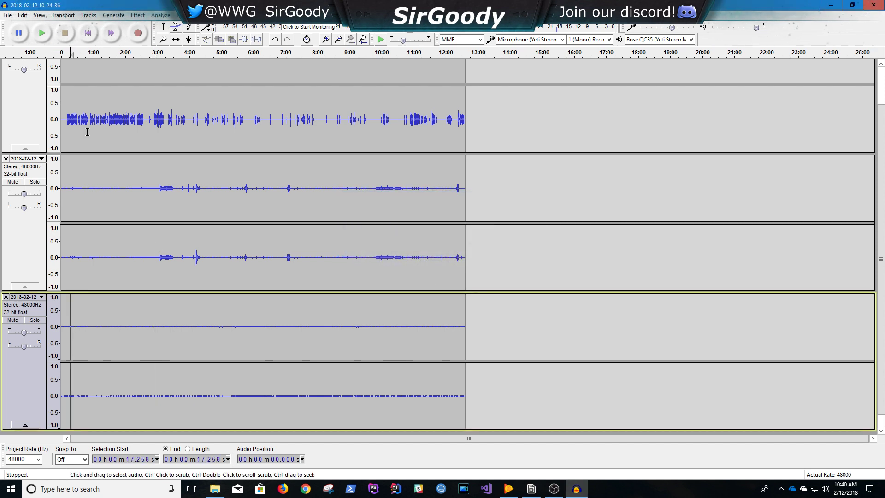
pyautogui.click(42, 33)
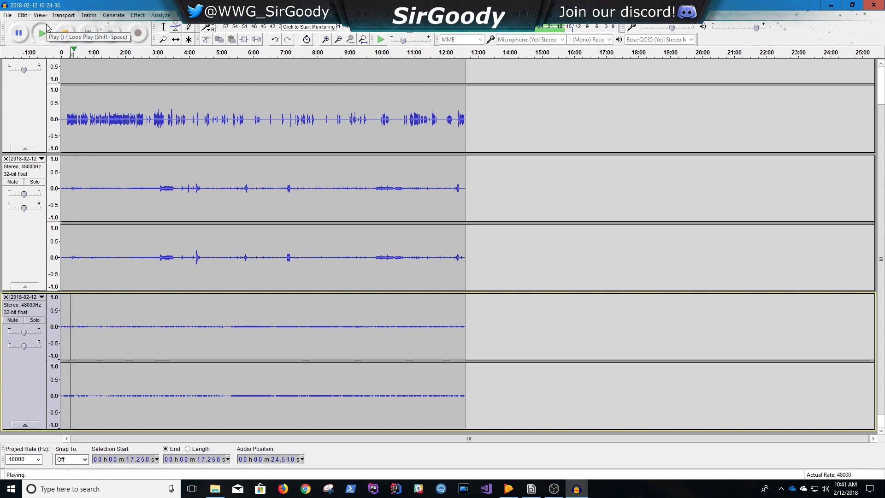
pyautogui.click(65, 33)
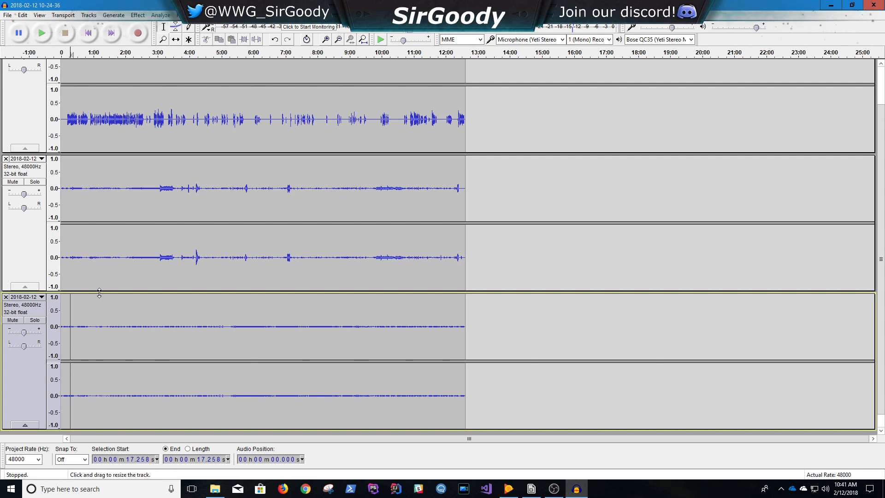
pyautogui.scroll(2, 105, 142)
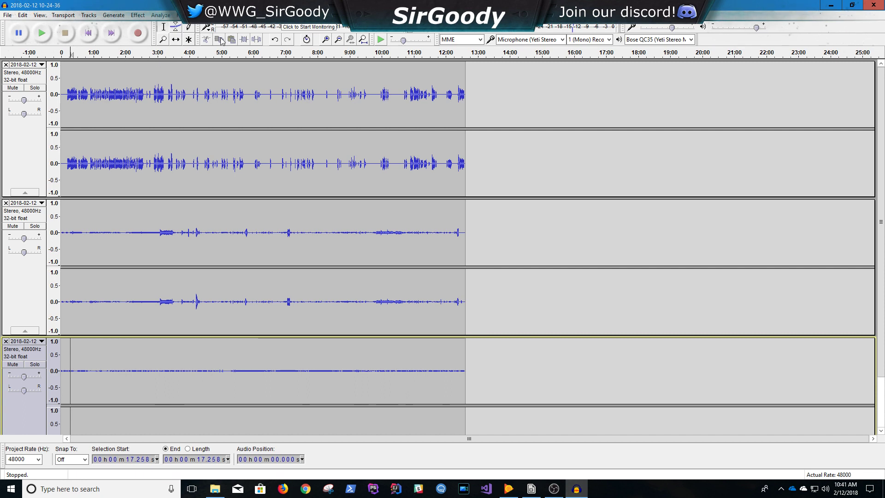
# - Confirm in Preferences > Libraries that the LAME MP3 library is installed
pyautogui.click(8, 15)
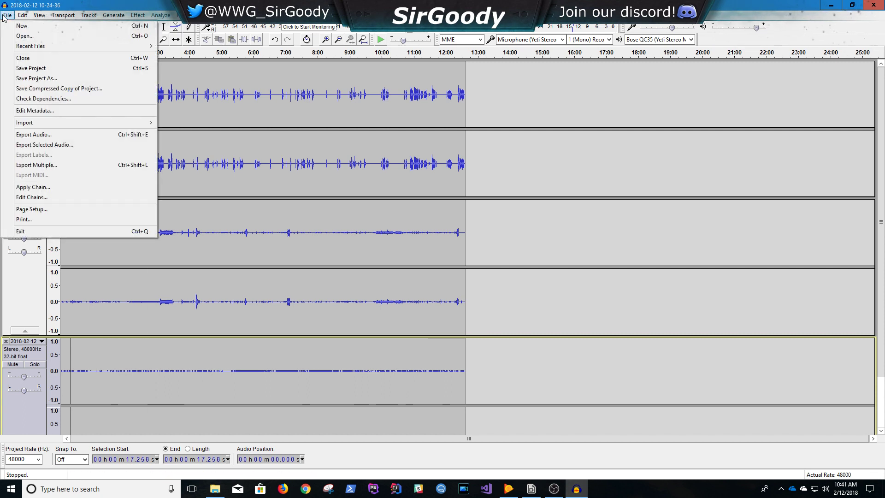
pyautogui.moveTo(26, 17)
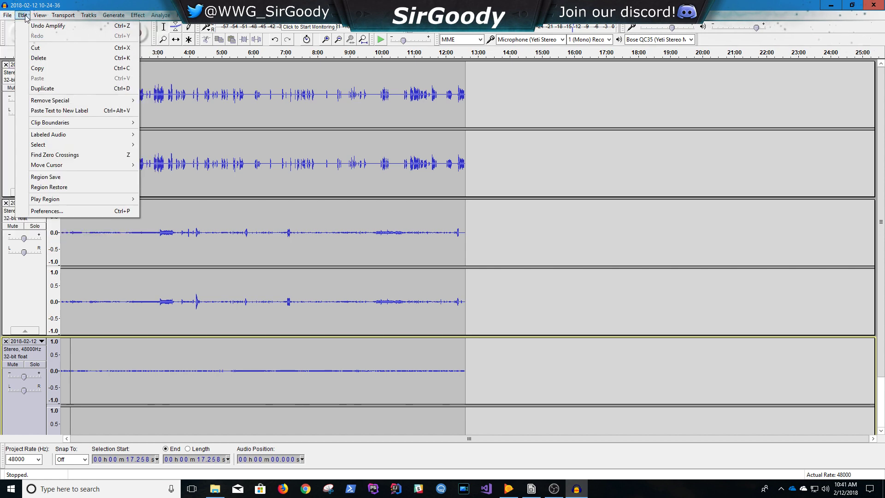
pyautogui.click(51, 211)
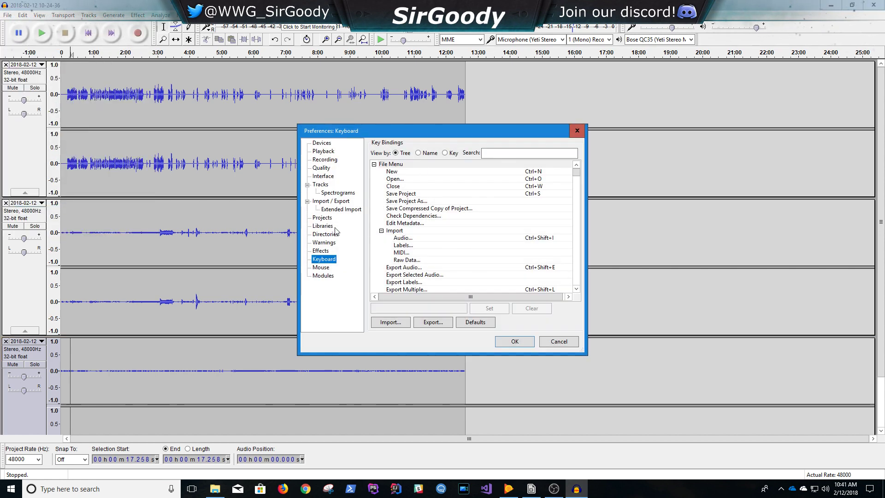
pyautogui.click(328, 226)
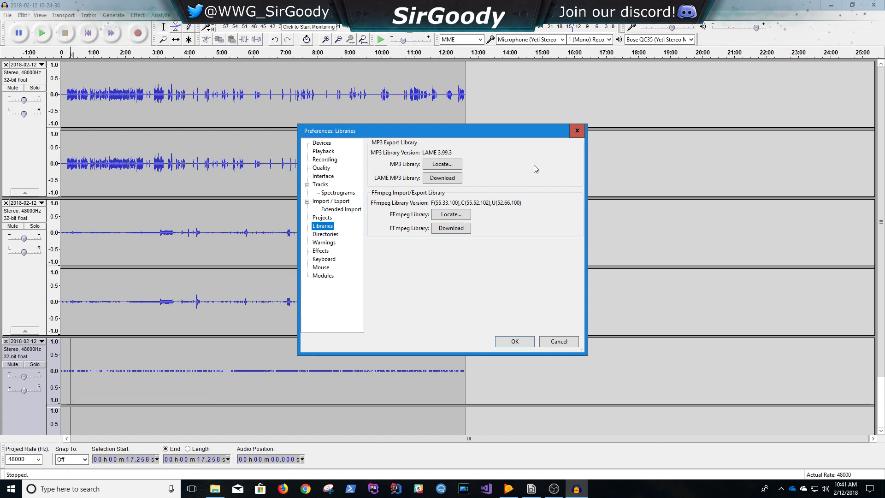
pyautogui.click(577, 131)
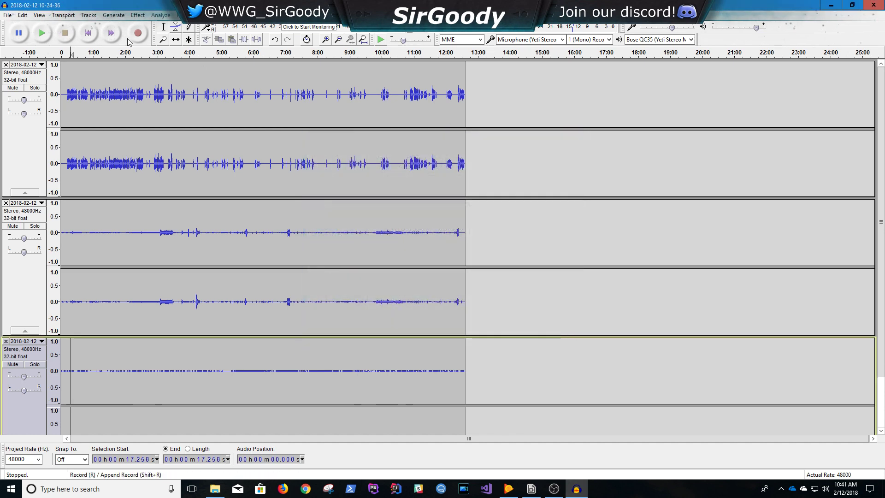
# - Export the whole project as an MP3 file to the Desktop, accepting the metadata
pyautogui.click(13, 16)
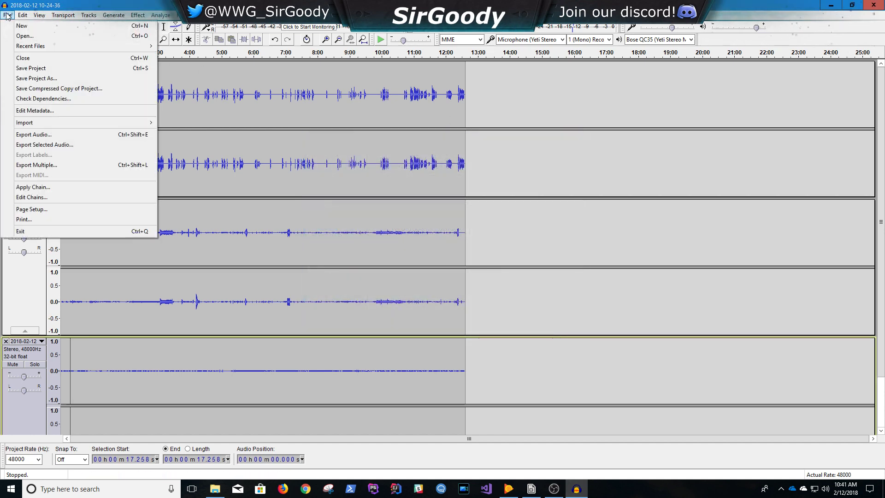
pyautogui.click(48, 135)
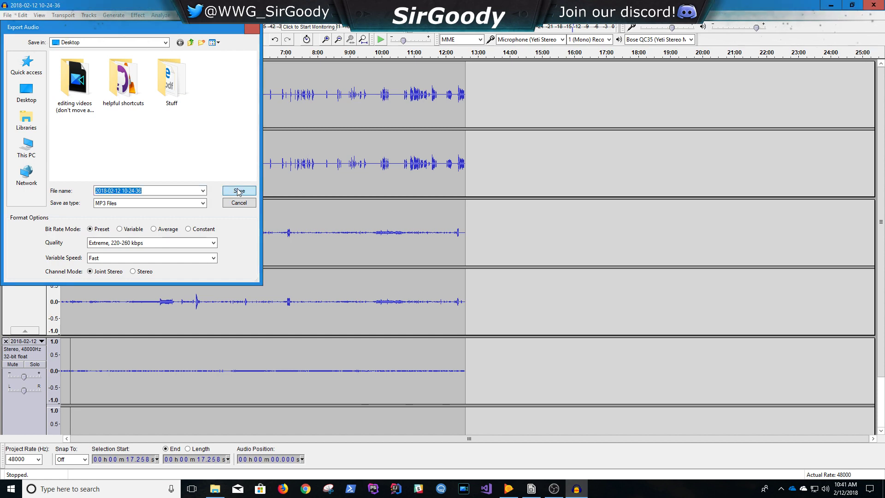
pyautogui.click(239, 191)
pyautogui.click(497, 316)
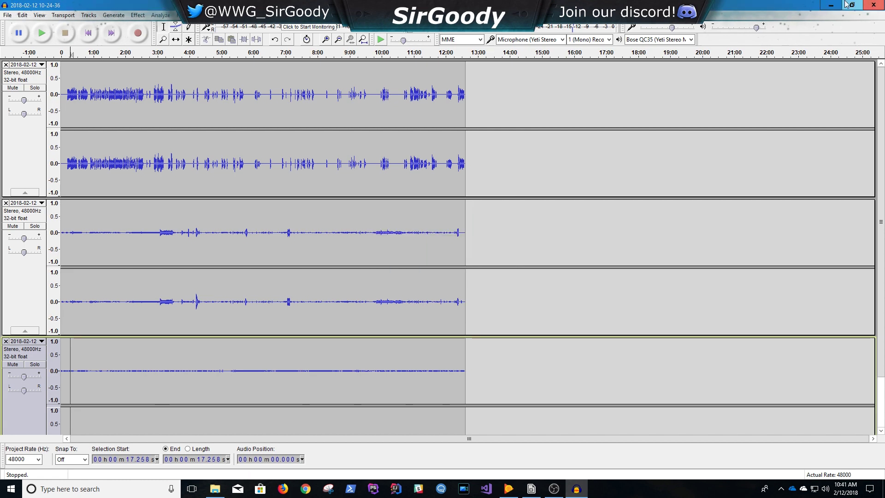
pyautogui.click(831, 5)
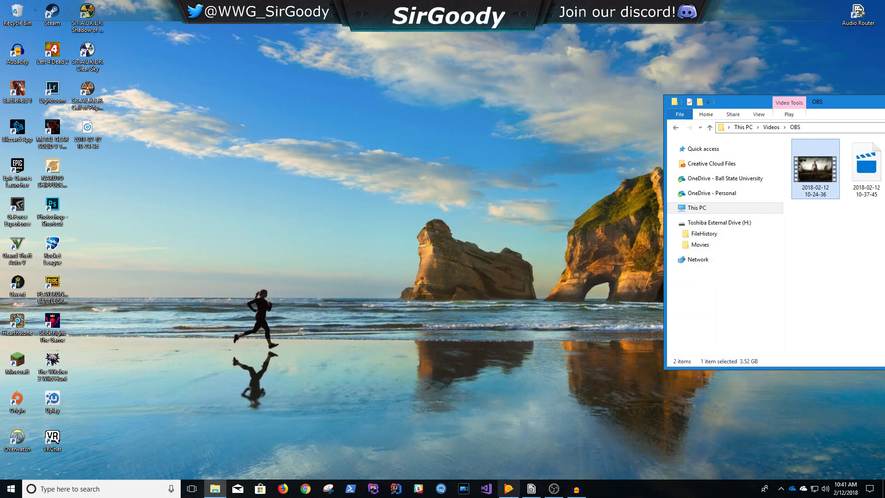
# - Launch PowerDirector and delete all the sample clips from its media library
pyautogui.click(464, 489)
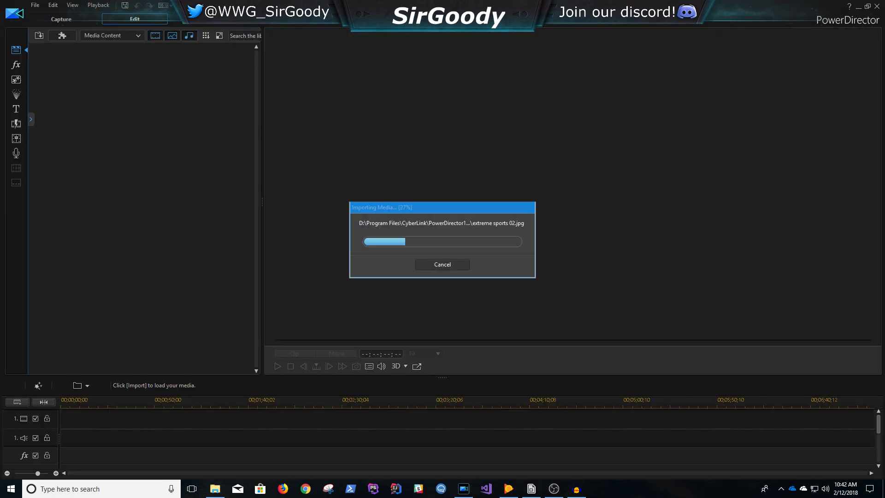
pyautogui.hotkey('alt', 'Tab')
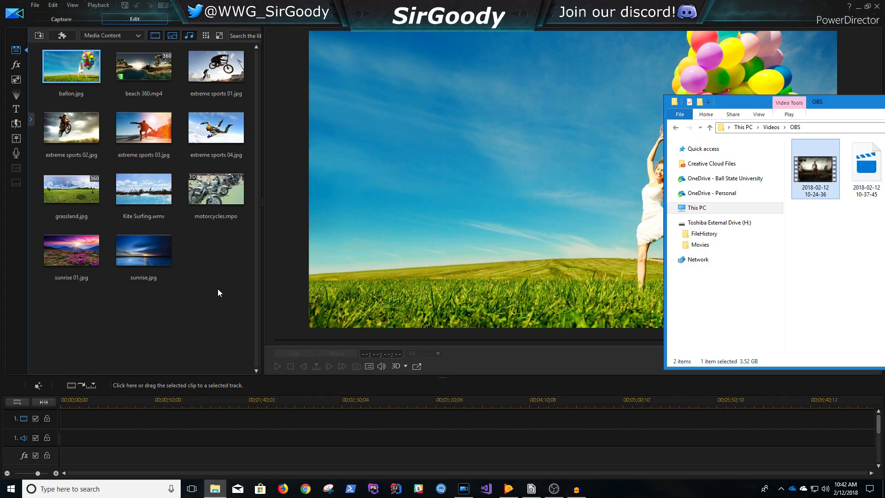
pyautogui.moveTo(219, 290); pyautogui.dragTo(58, 80)
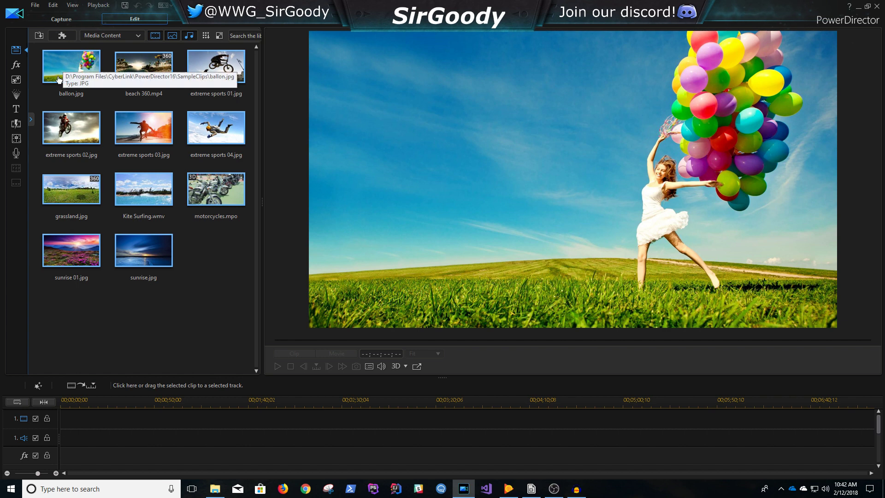
pyautogui.press('Delete')
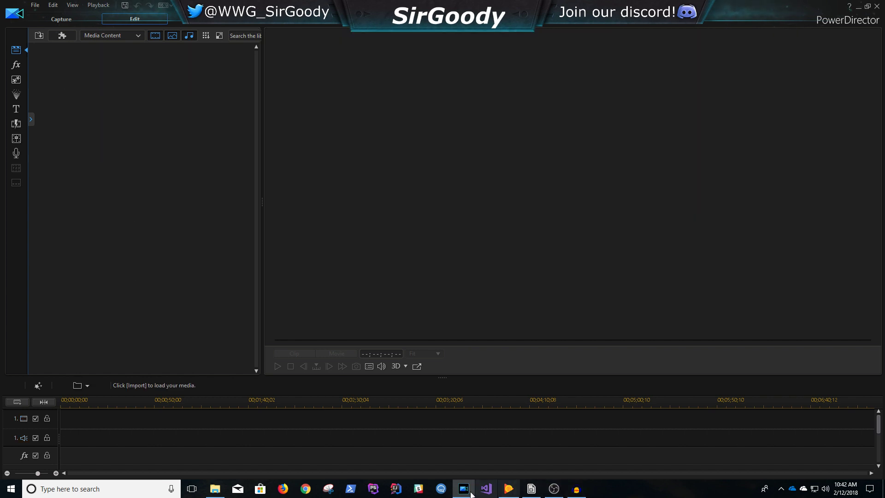
pyautogui.click(215, 488)
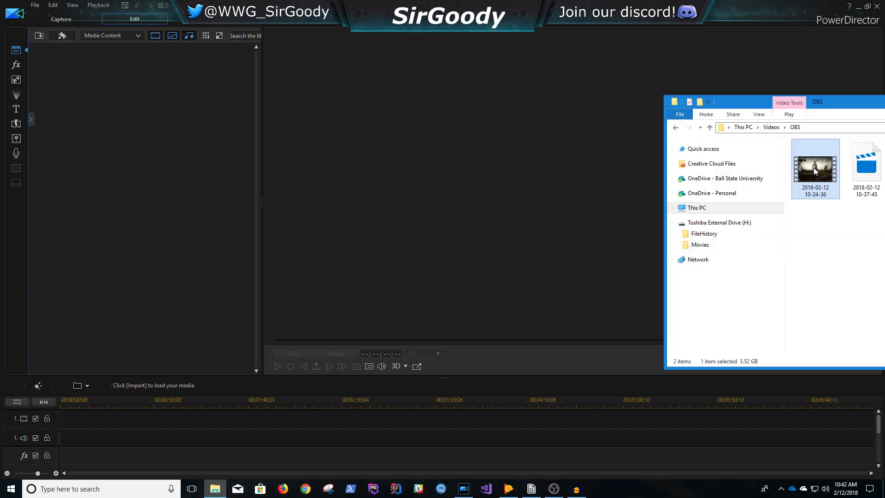
pyautogui.moveTo(137, 124); pyautogui.dragTo(138, 126)
pyautogui.moveTo(807, 103); pyautogui.dragTo(500, 115)
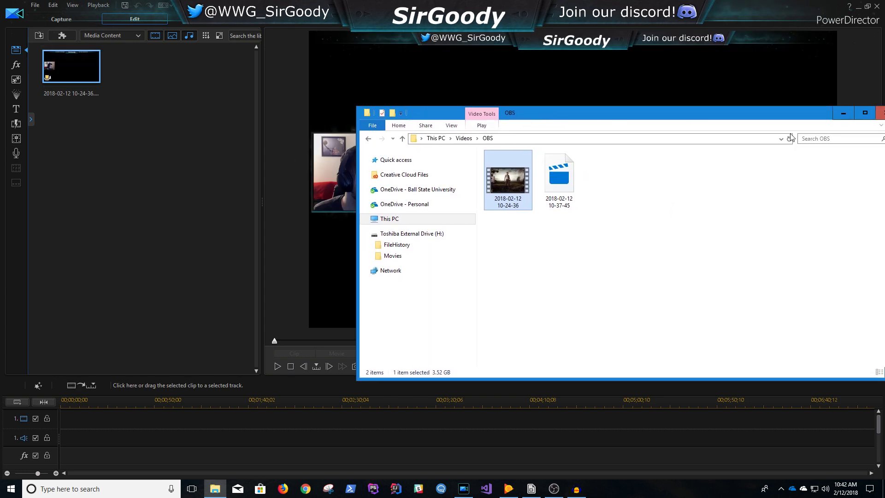
pyautogui.click(880, 113)
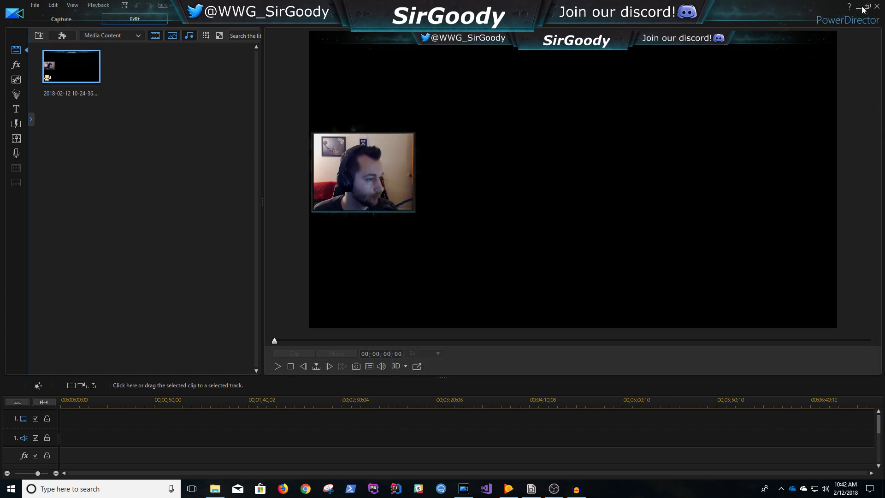
pyautogui.click(858, 6)
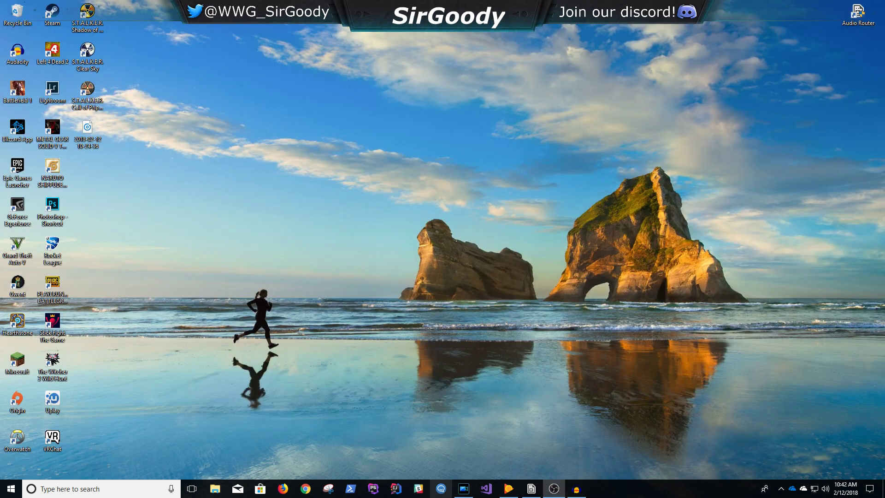
pyautogui.click(463, 488)
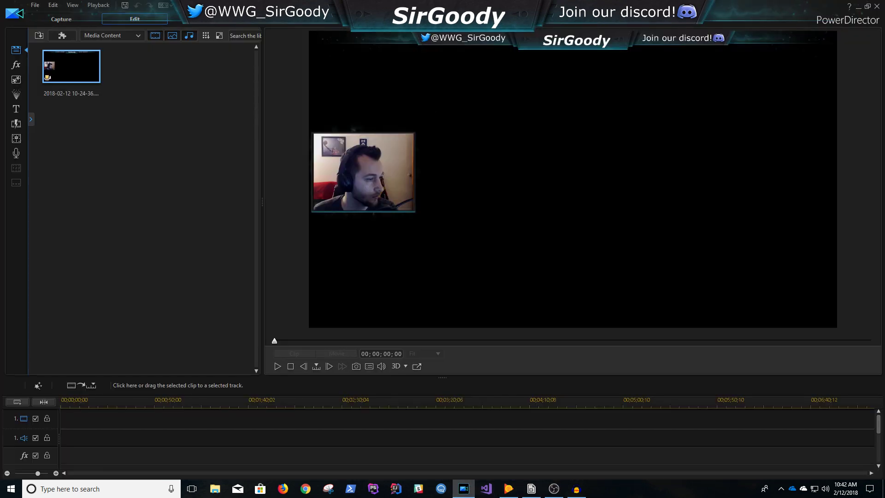
# - Import the exported MP3 from the desktop into the PowerDirector media library
pyautogui.click(868, 7)
pyautogui.moveTo(475, 1); pyautogui.dragTo(460, 162)
pyautogui.moveTo(87, 130); pyautogui.dragTo(117, 216)
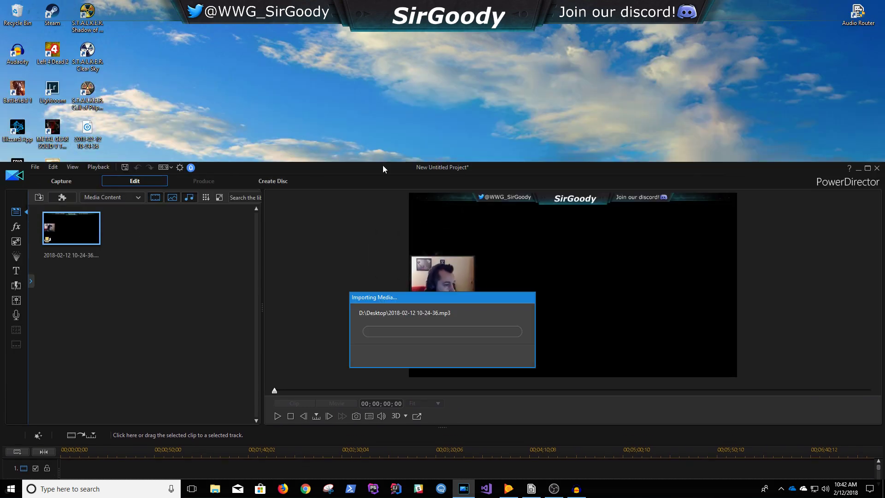
pyautogui.doubleClick(528, 162)
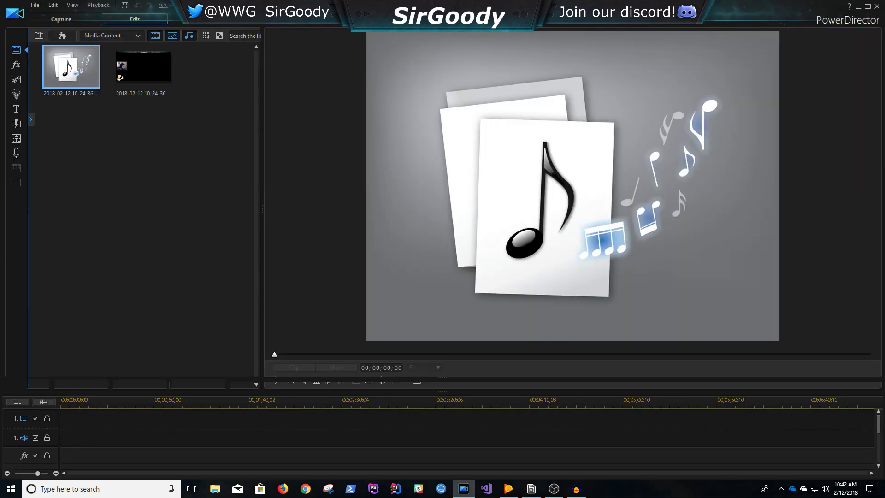
# - Put the video on the timeline, unlink and delete its audio, and add the MP3 instead
pyautogui.moveTo(149, 71); pyautogui.dragTo(69, 419)
pyautogui.rightClick(138, 430)
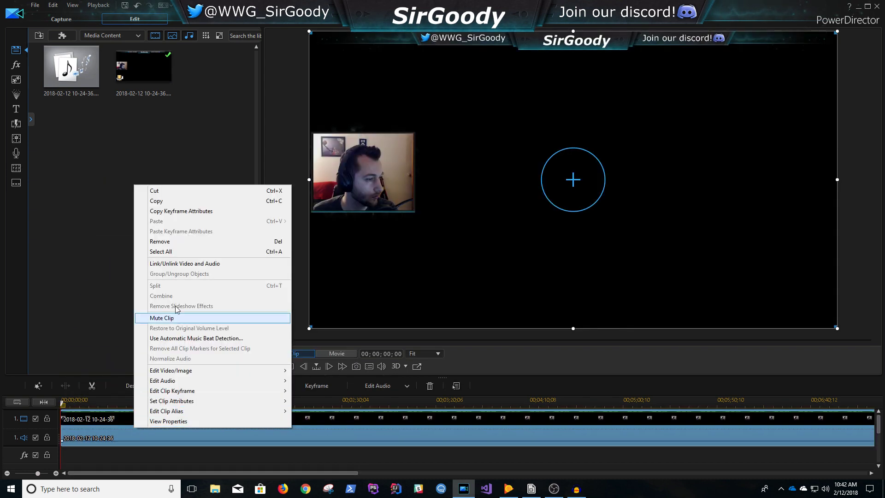
pyautogui.click(175, 262)
pyautogui.click(143, 438)
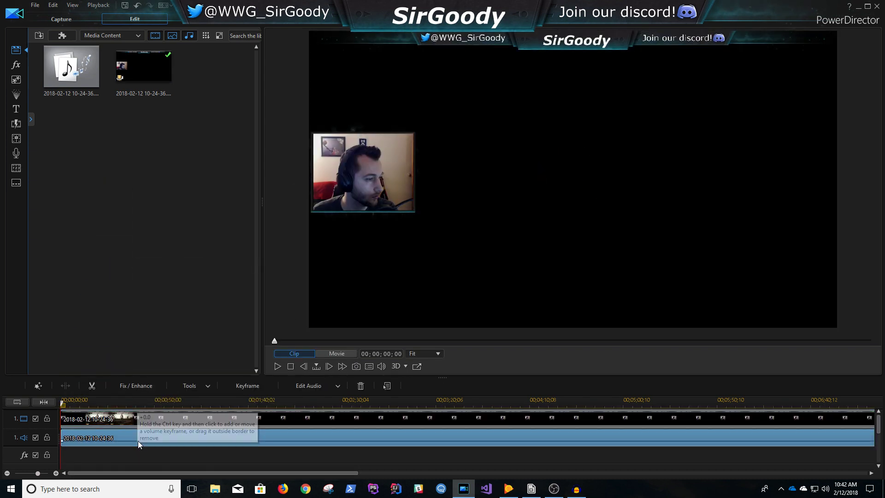
pyautogui.press('Delete')
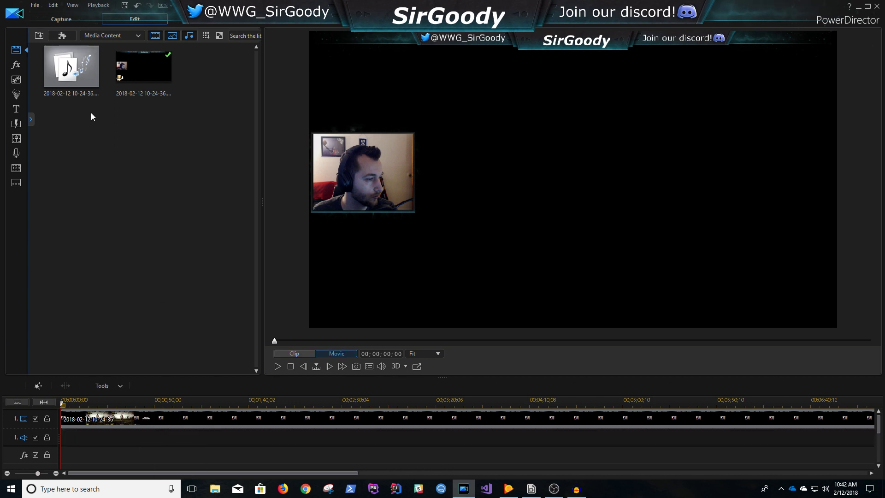
pyautogui.moveTo(80, 79); pyautogui.dragTo(64, 440)
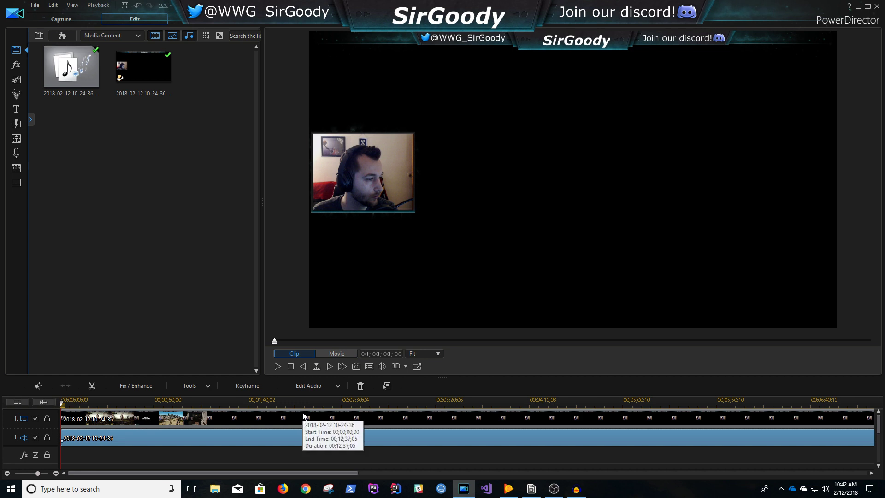
pyautogui.moveTo(244, 399); pyautogui.dragTo(150, 398)
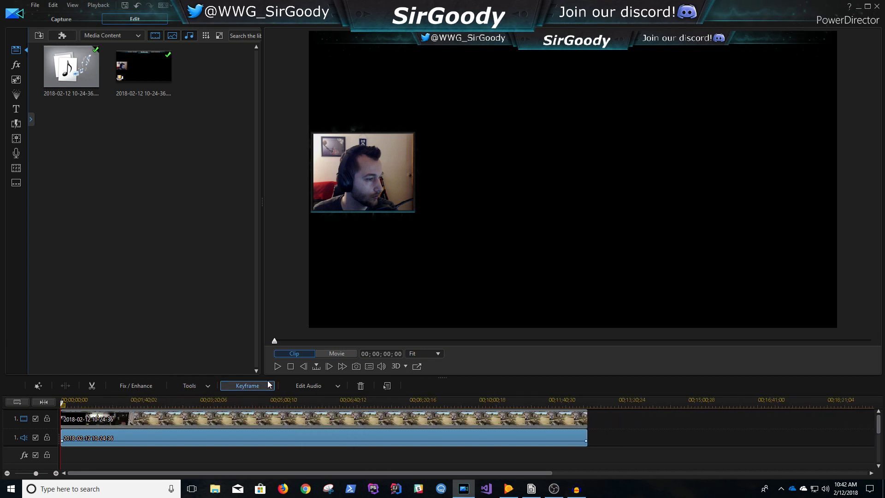
# - Play the timeline from the start, pausing and resuming to check sync, then open the MP3 clip's options
pyautogui.click(278, 367)
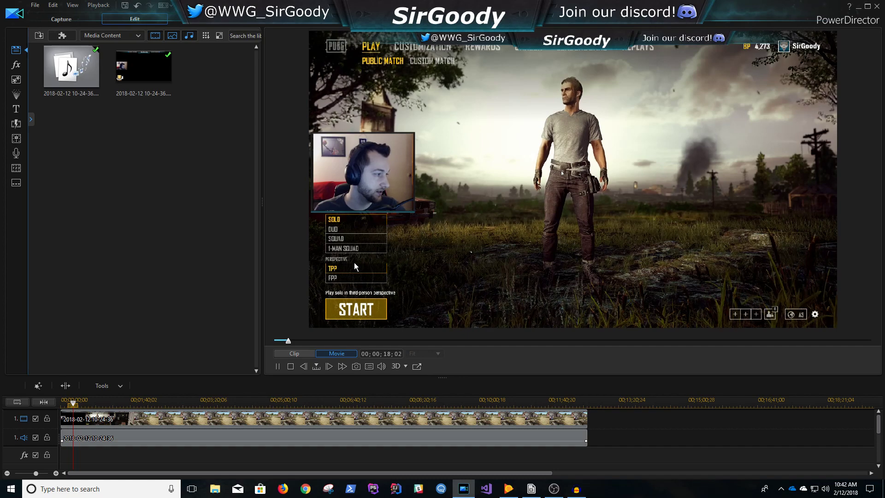
pyautogui.click(275, 367)
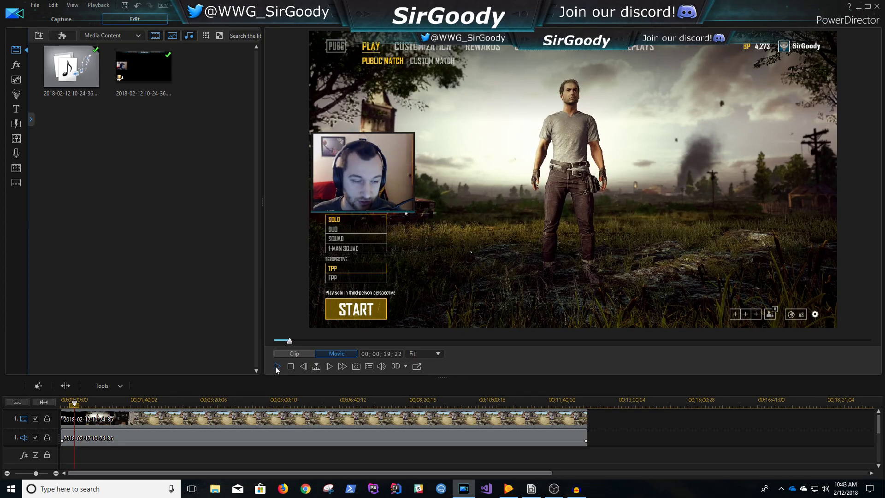
pyautogui.click(275, 366)
pyautogui.click(276, 367)
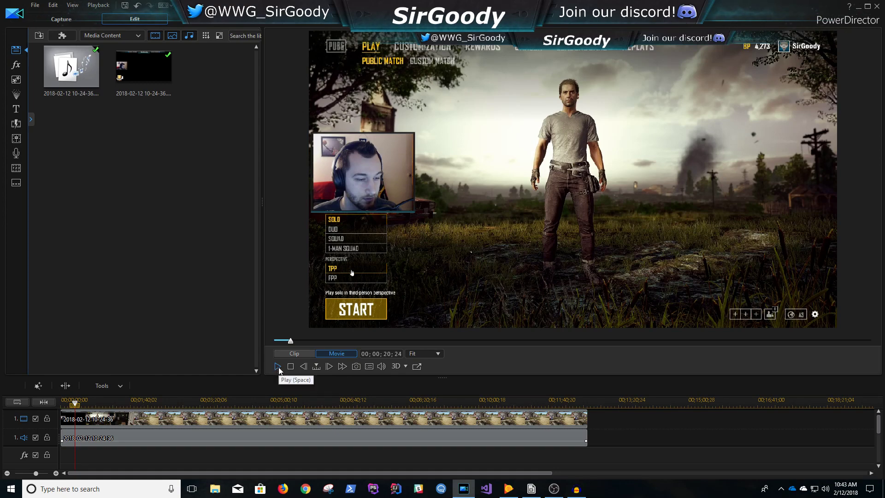
pyautogui.click(278, 367)
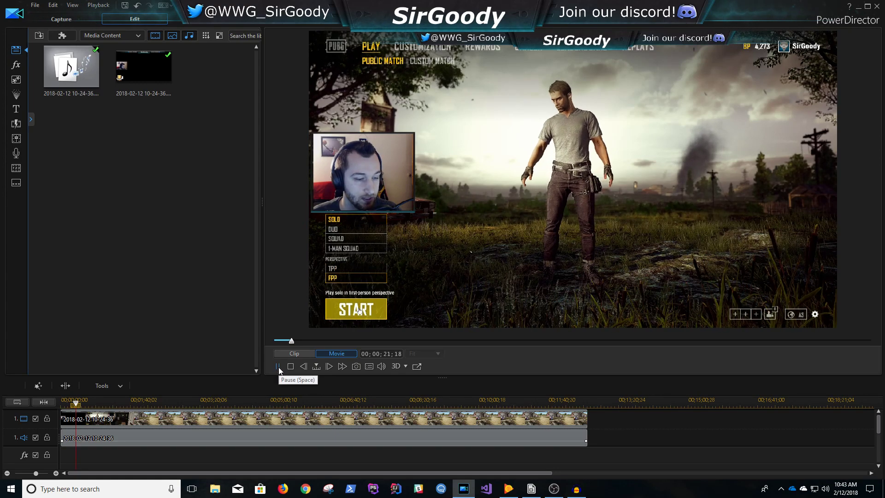
pyautogui.click(278, 367)
pyautogui.click(265, 446)
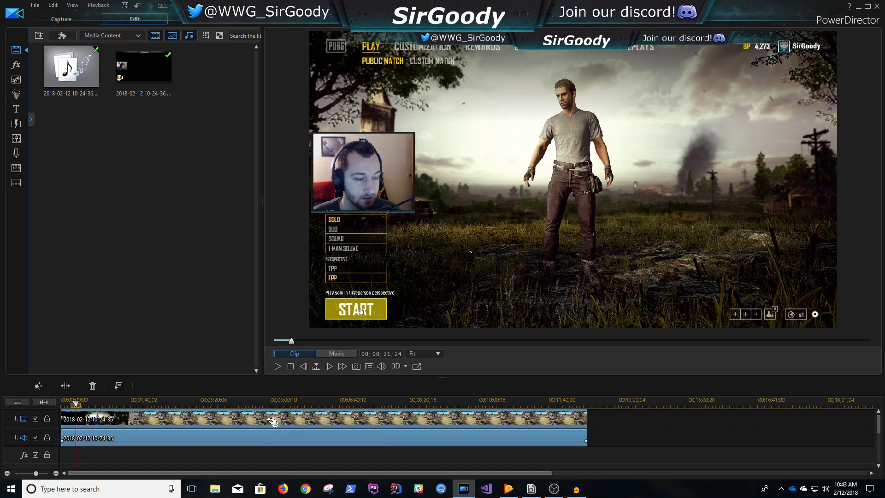
pyautogui.rightClick(269, 421)
# - Dismiss the audio clip's options unchanged and resume playback to confirm the MP3 stays in sync
pyautogui.click(321, 255)
pyautogui.click(276, 366)
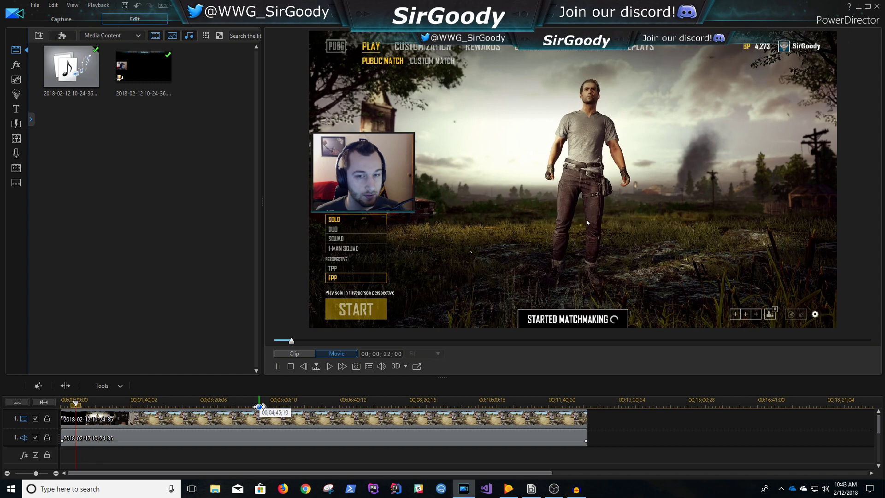